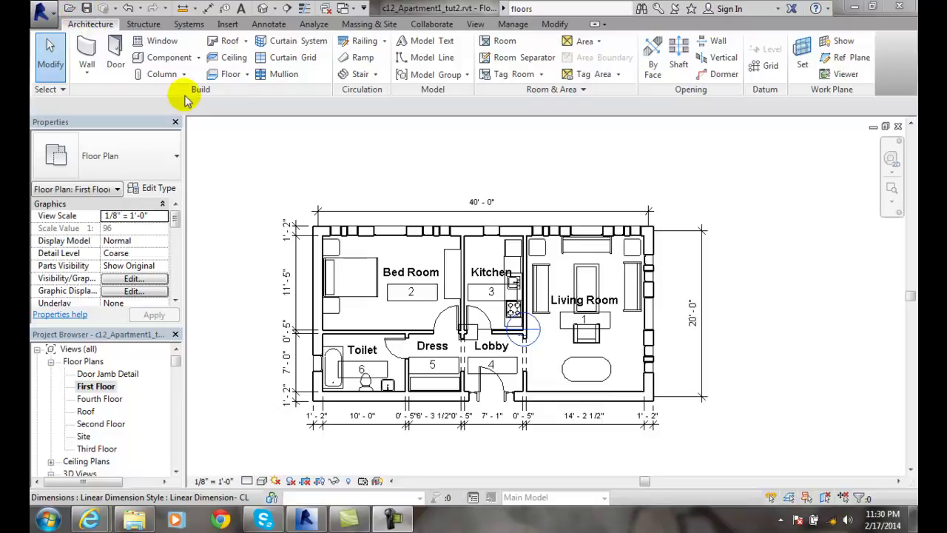
Start an architectural floor sketch using the Line draw tool.
click(245, 74)
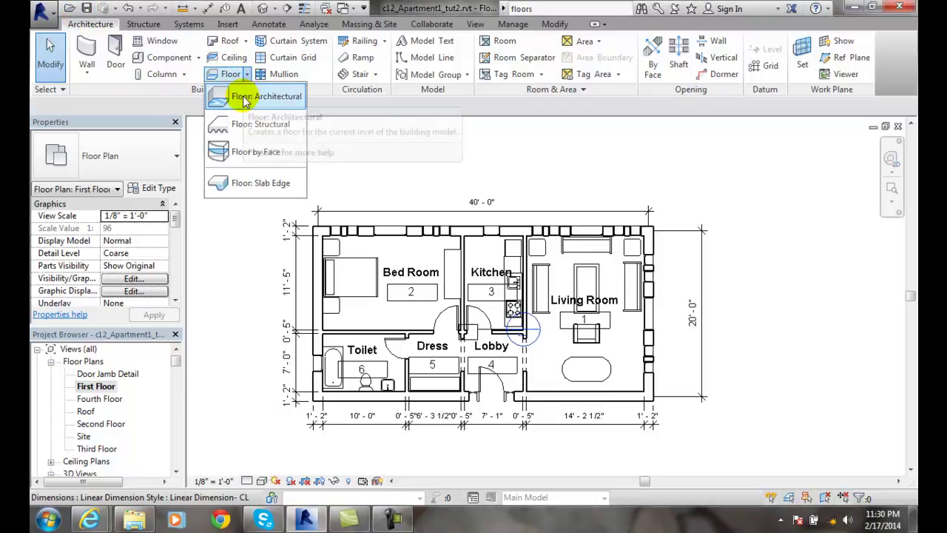
click(239, 94)
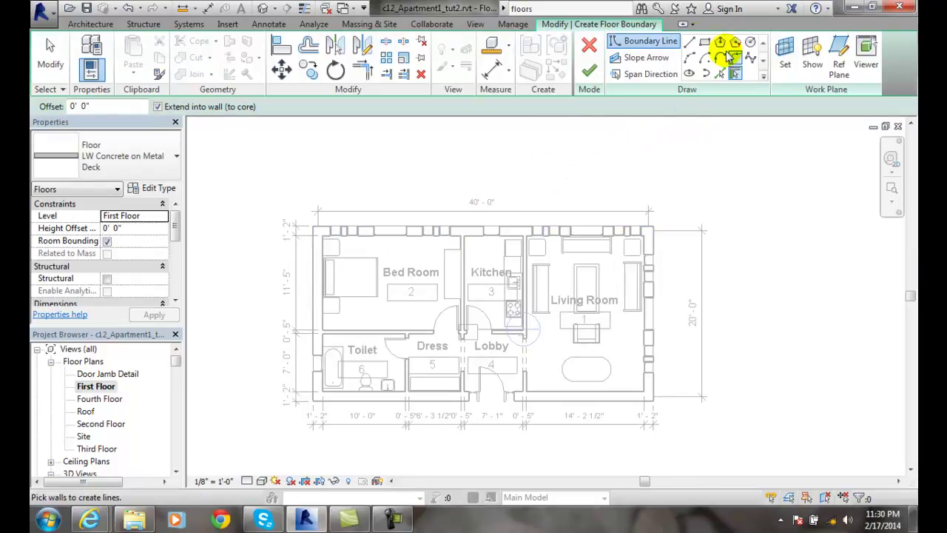
click(689, 43)
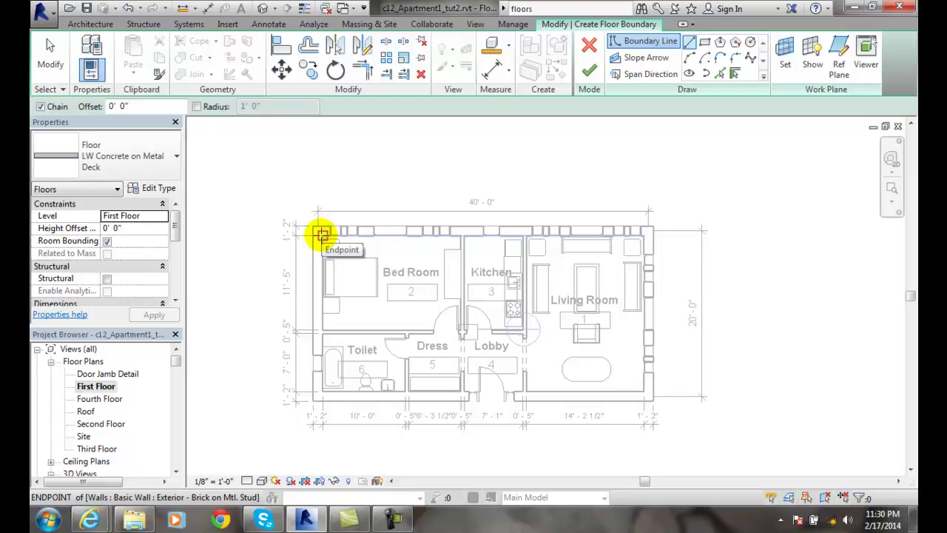
Trace boundary lines from the top-left corner to top-right, then down to bottom-right.
click(322, 234)
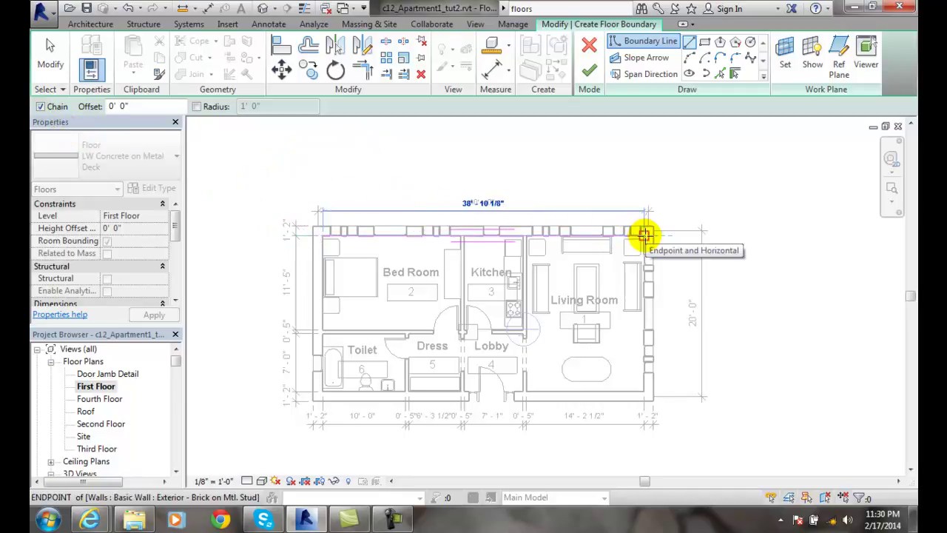
click(646, 233)
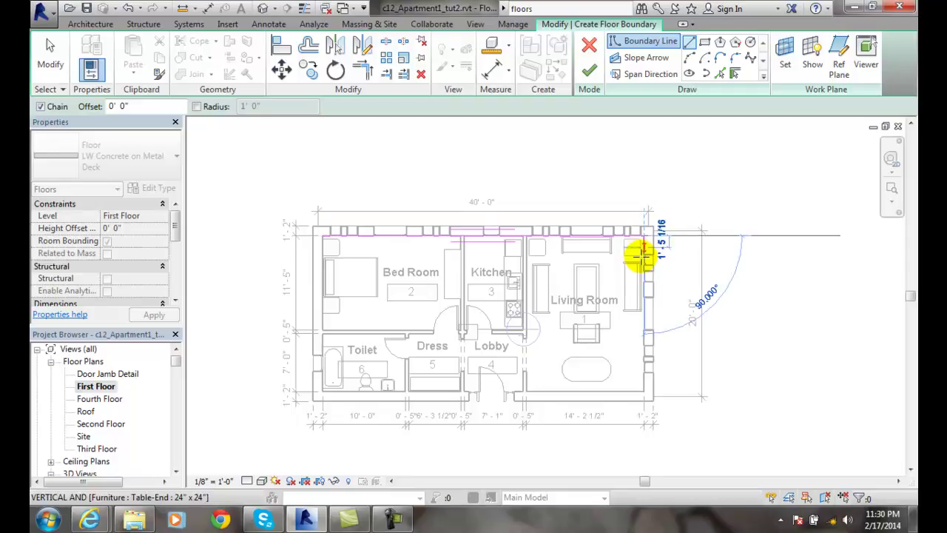
click(643, 391)
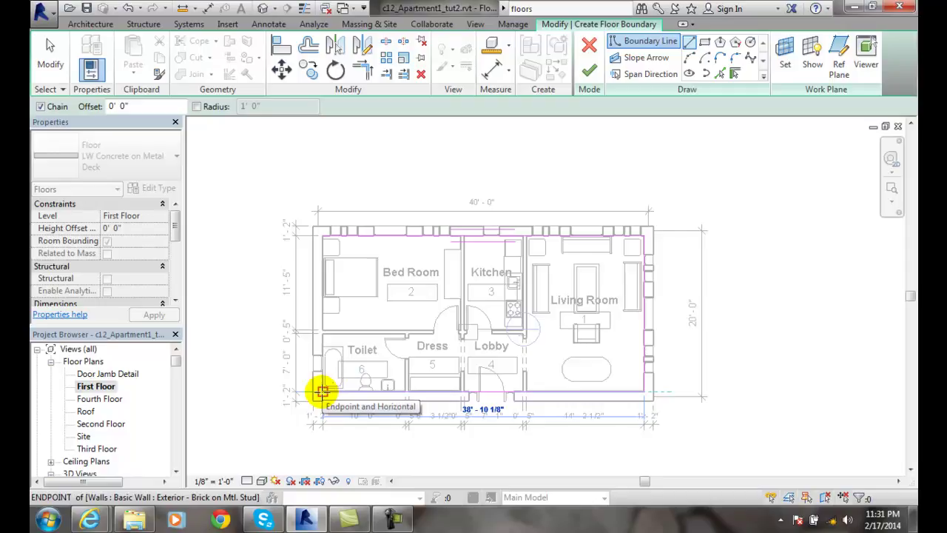
Draw boundary lines along the bottom and left walls, closing the loop at top-left.
click(322, 391)
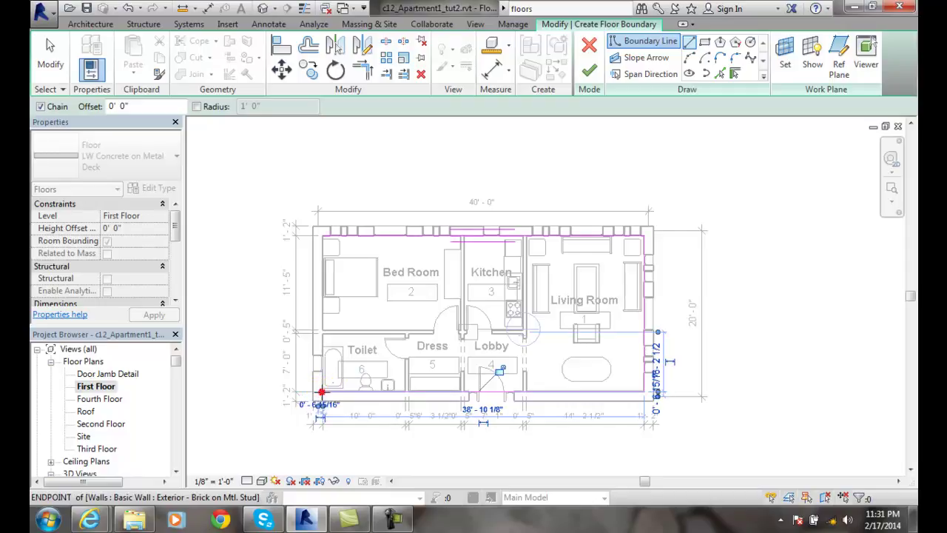
click(323, 236)
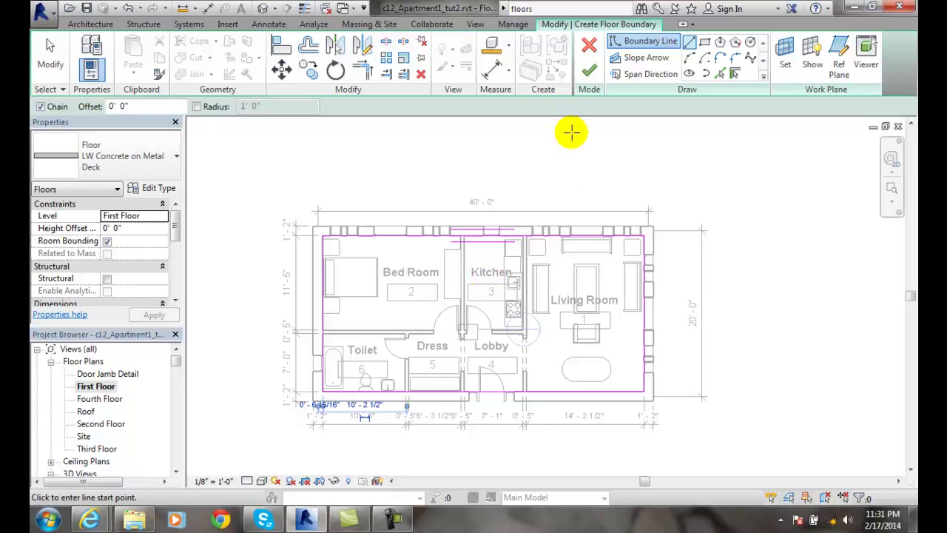
Finish the floor sketch, deselect the new floor, and select items in the Living Room.
click(589, 70)
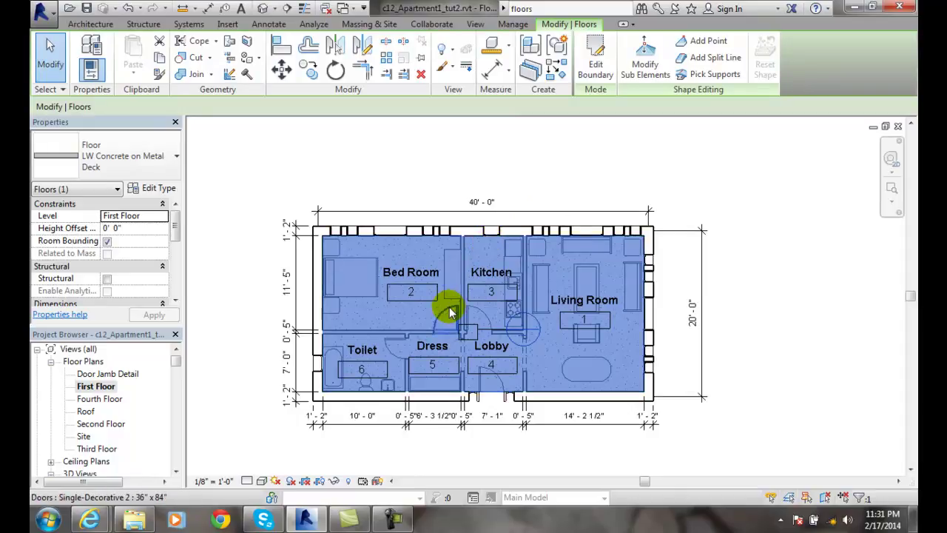
click(46, 59)
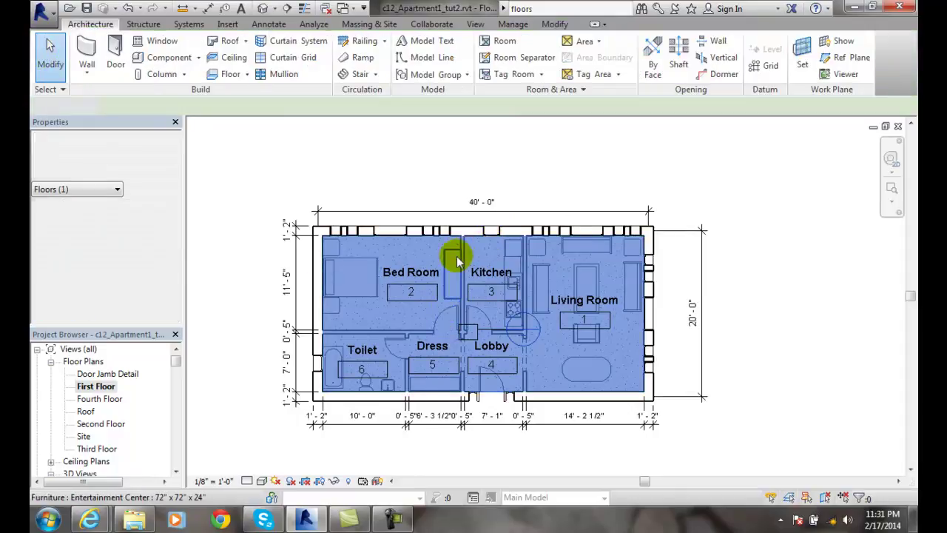
click(467, 246)
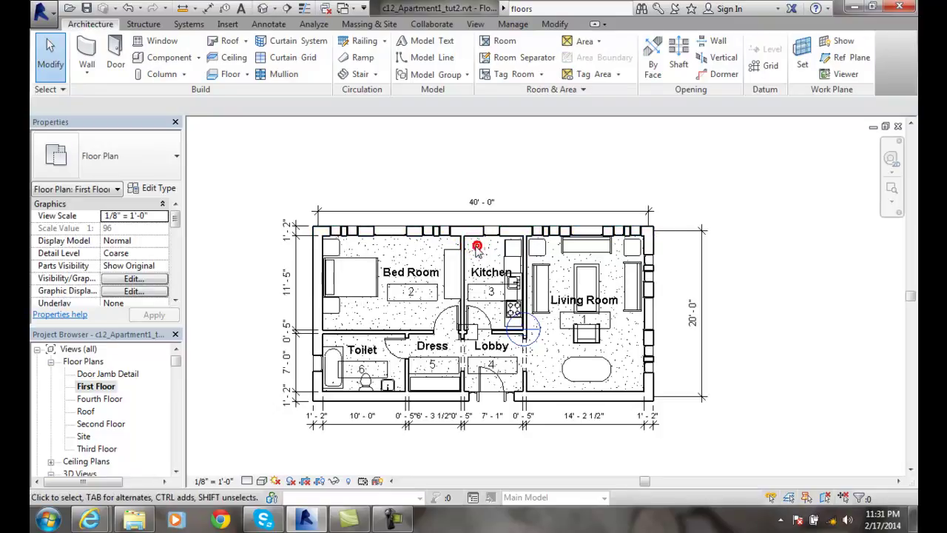
click(480, 265)
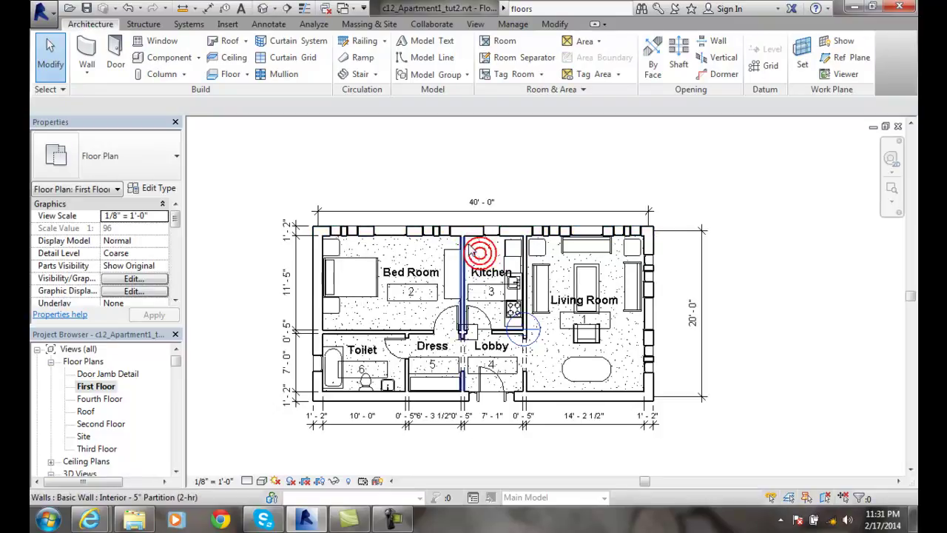
click(628, 376)
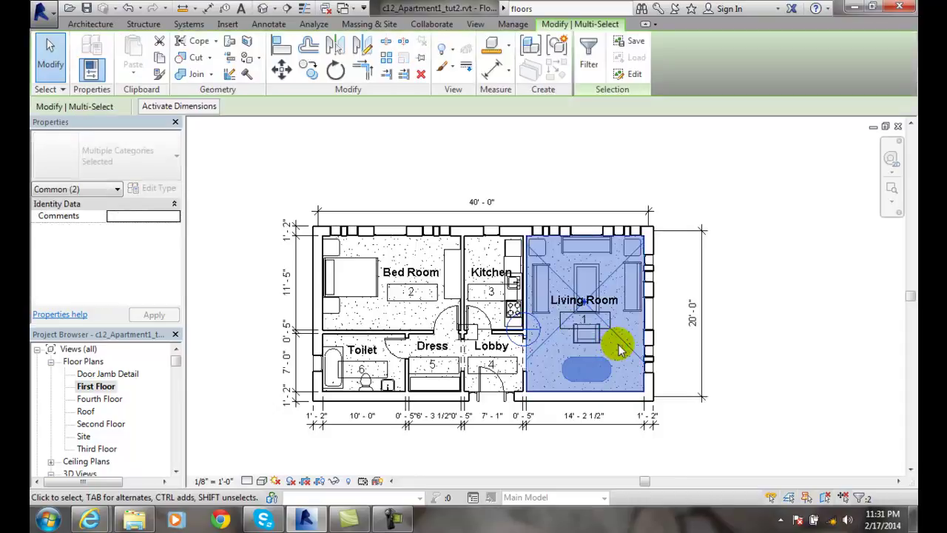
Select the whole apartment, then filter out Dimensions, Furniture, Model Groups, Rooms and Walls, keeping only the floor.
click(588, 58)
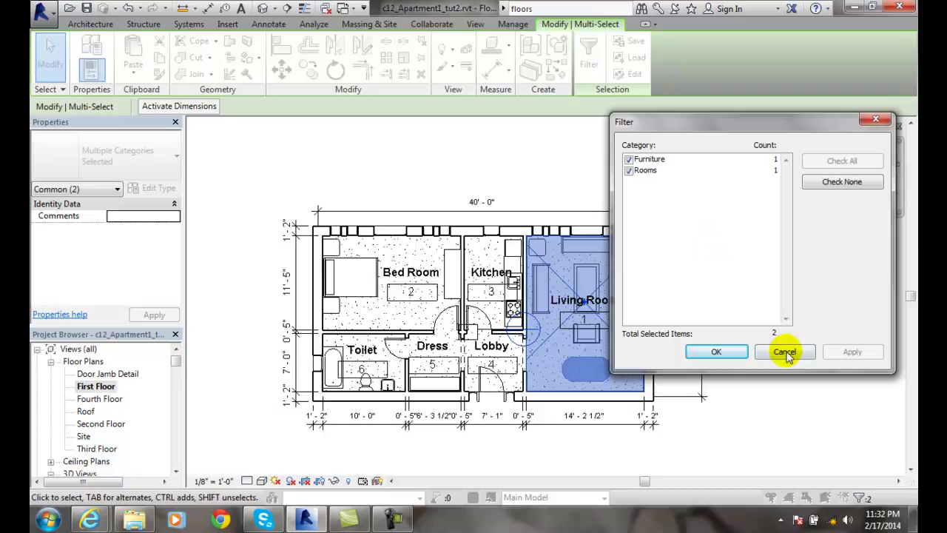
click(785, 353)
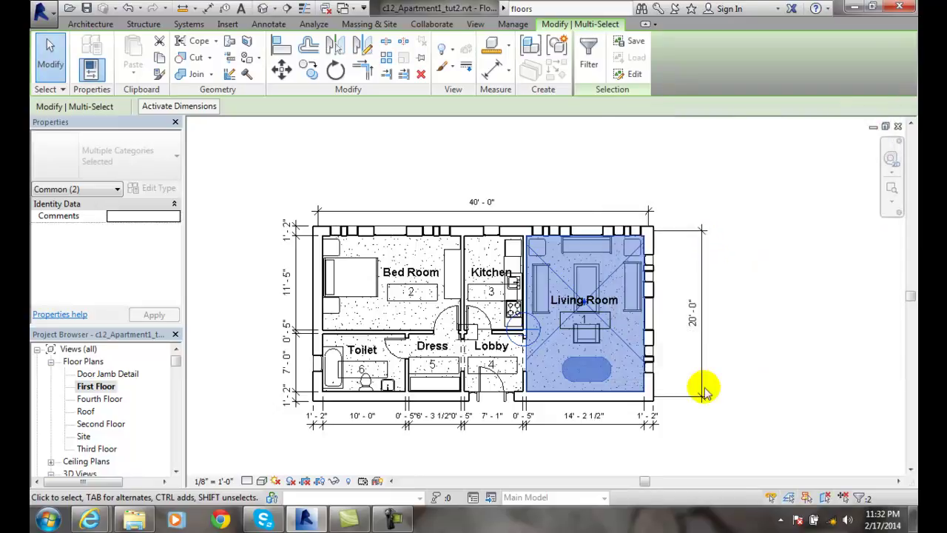
ctrl+click(611, 367)
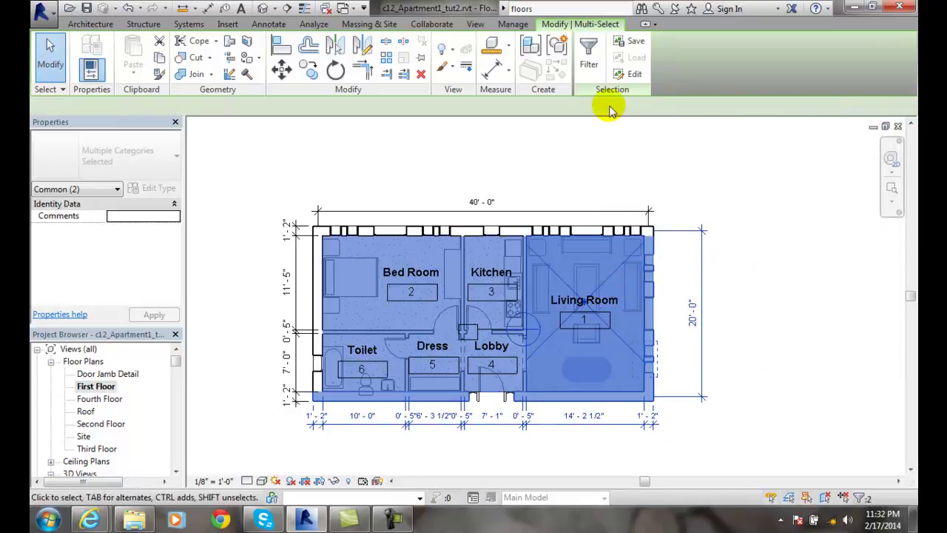
click(589, 61)
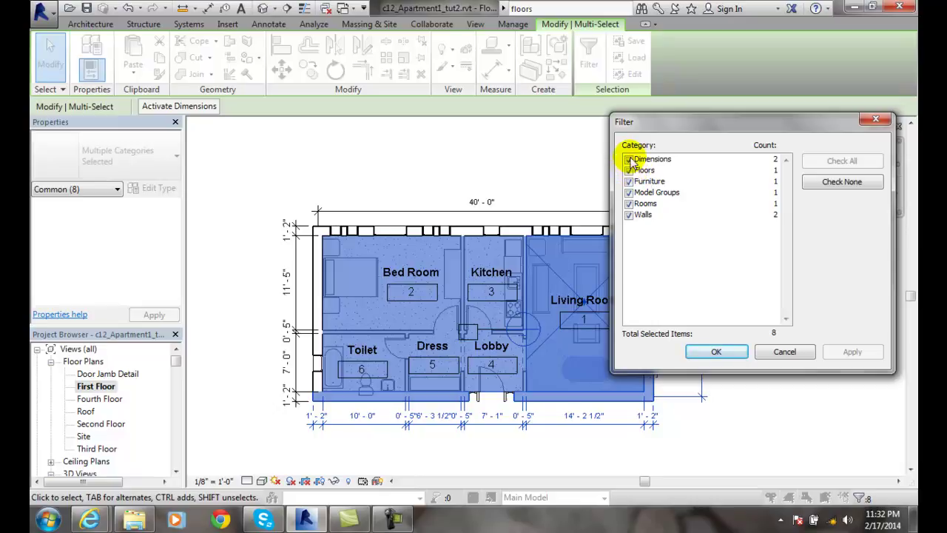
click(628, 159)
click(628, 182)
click(628, 192)
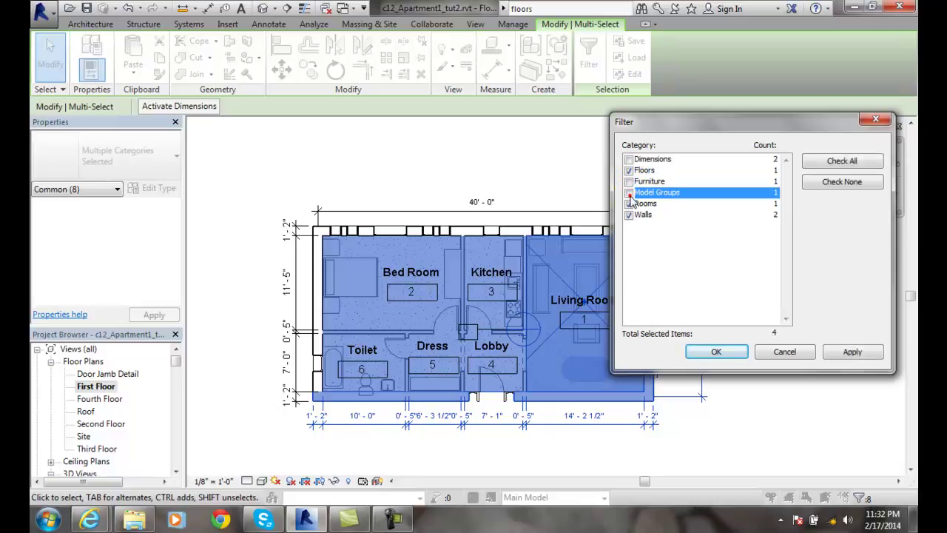
click(628, 204)
click(628, 215)
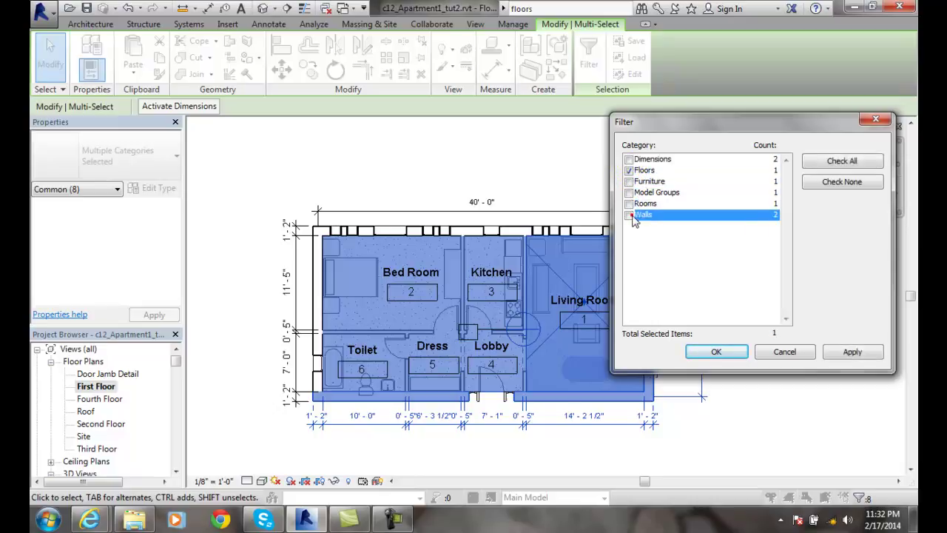
click(842, 354)
click(712, 352)
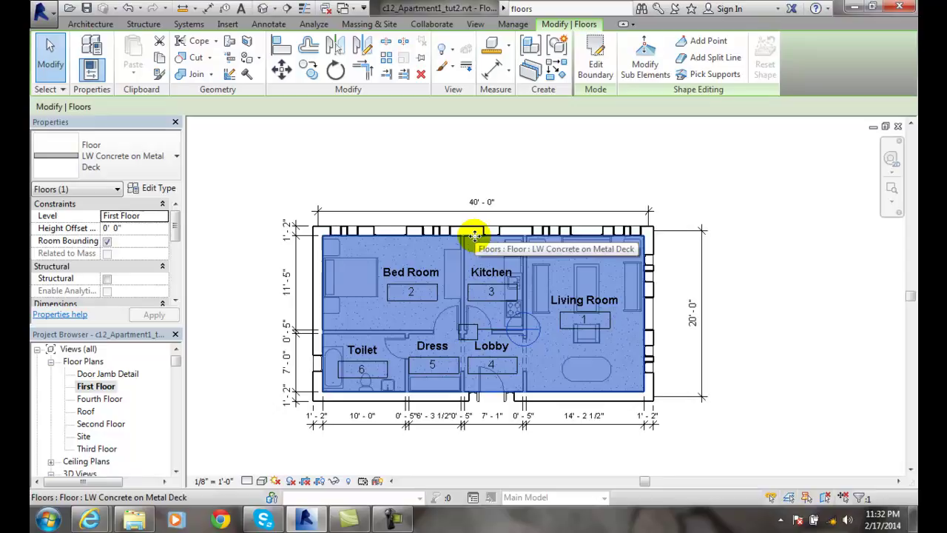
scroll(598, 271, up, 4)
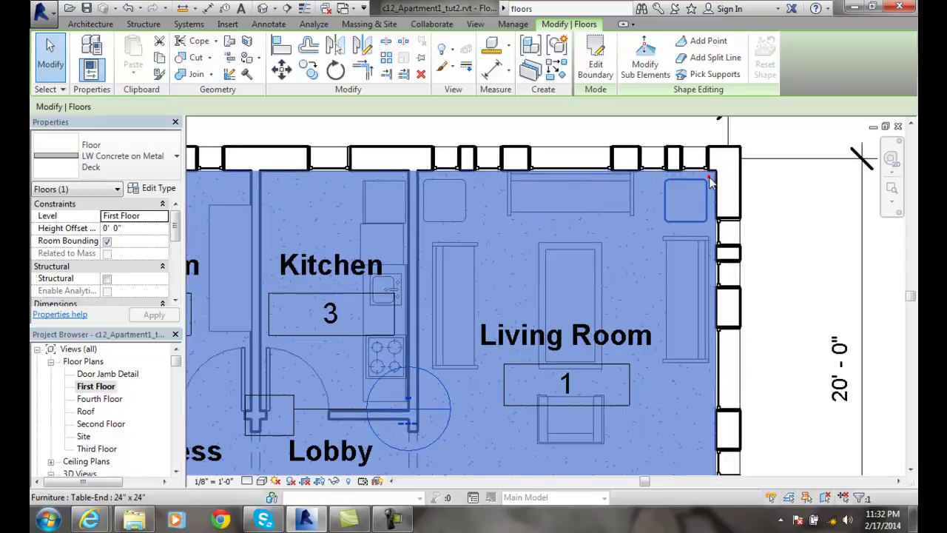
click(704, 181)
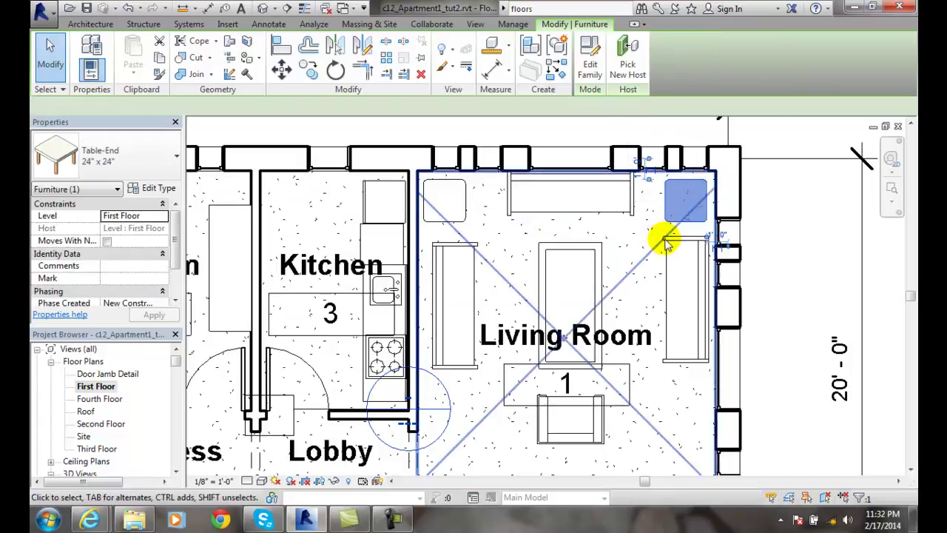
key(Escape)
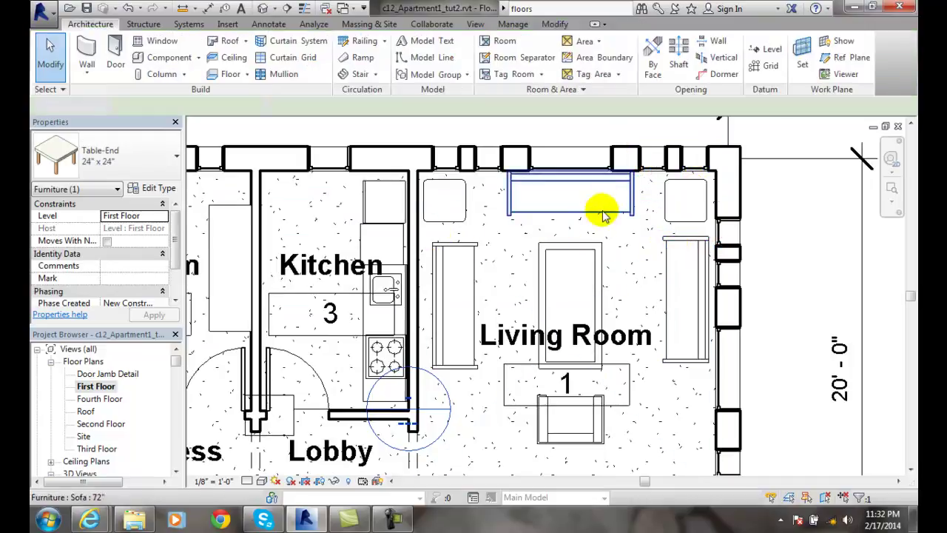
click(651, 192)
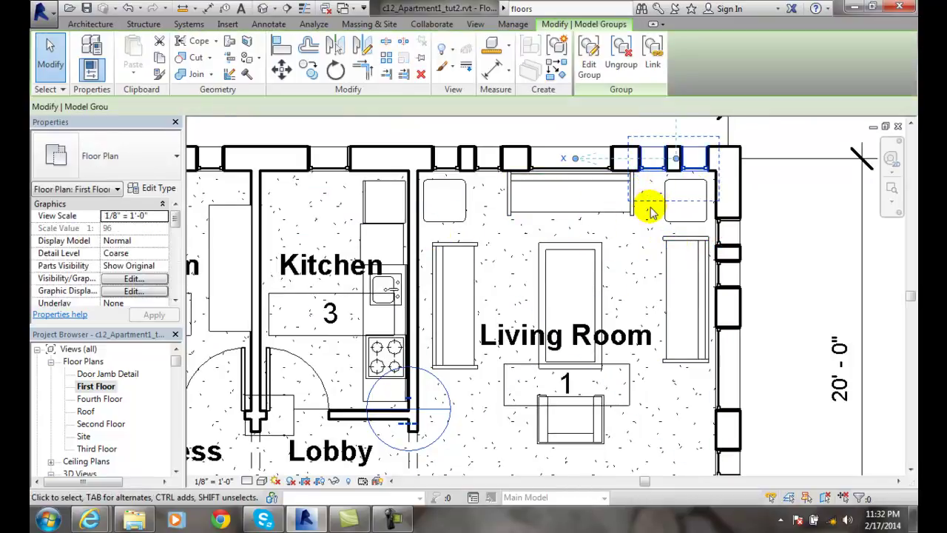
key(Escape)
scroll(628, 218, down, 3)
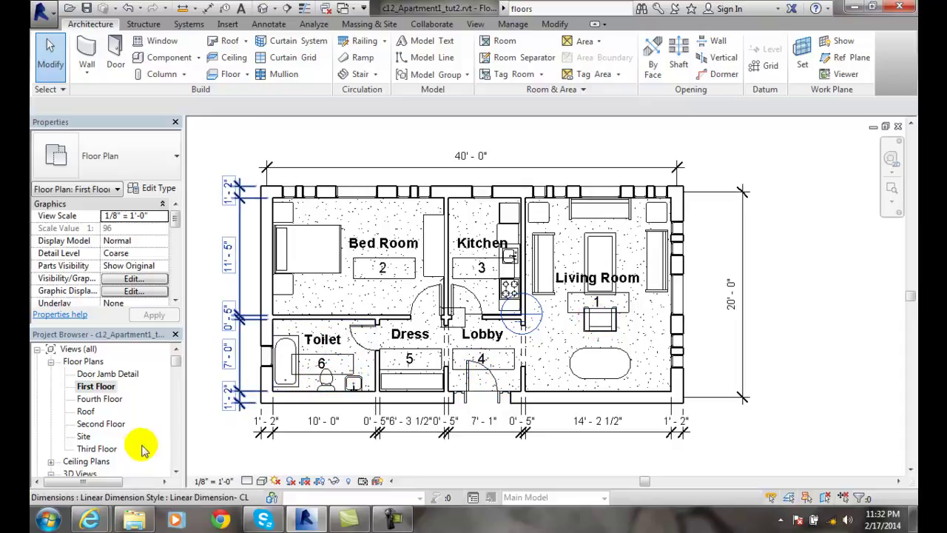
Switch to the 3D view and temporarily hide the front exterior wall.
click(263, 9)
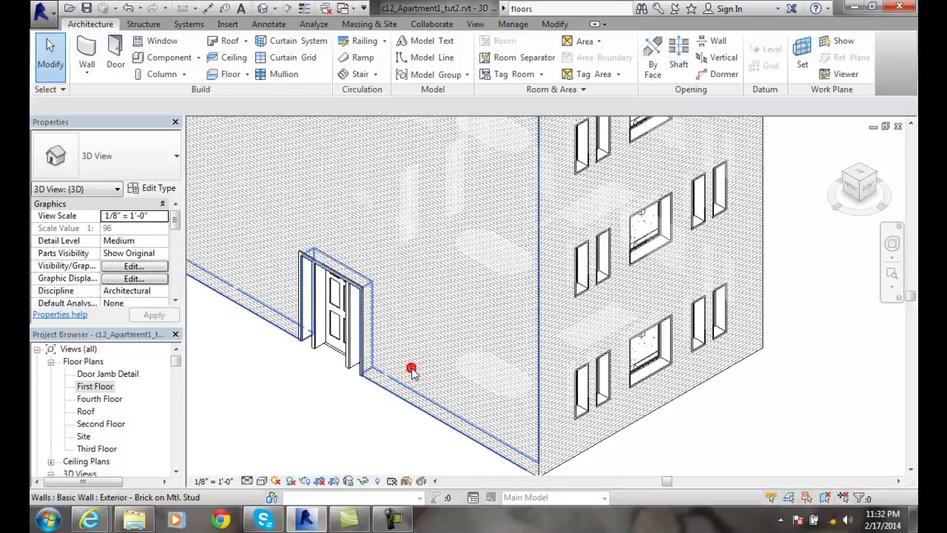
click(411, 370)
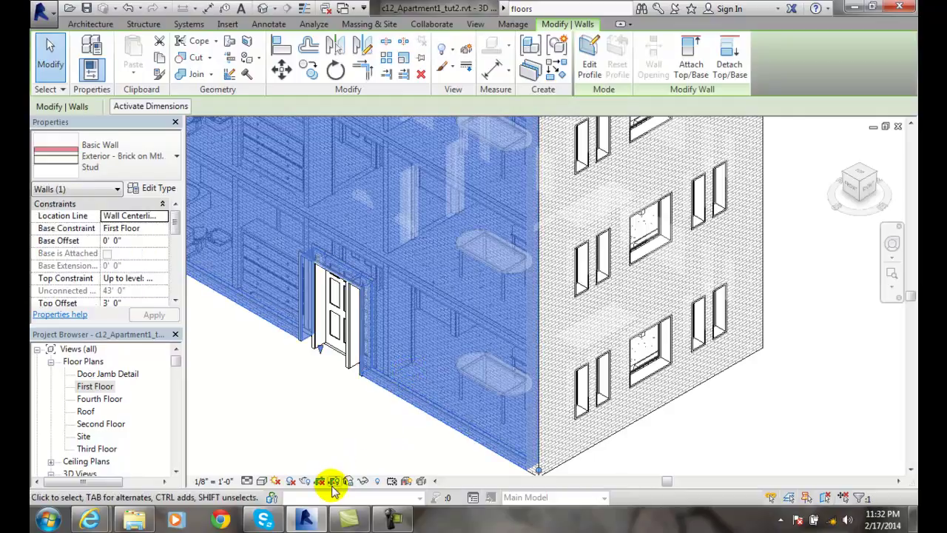
click(365, 482)
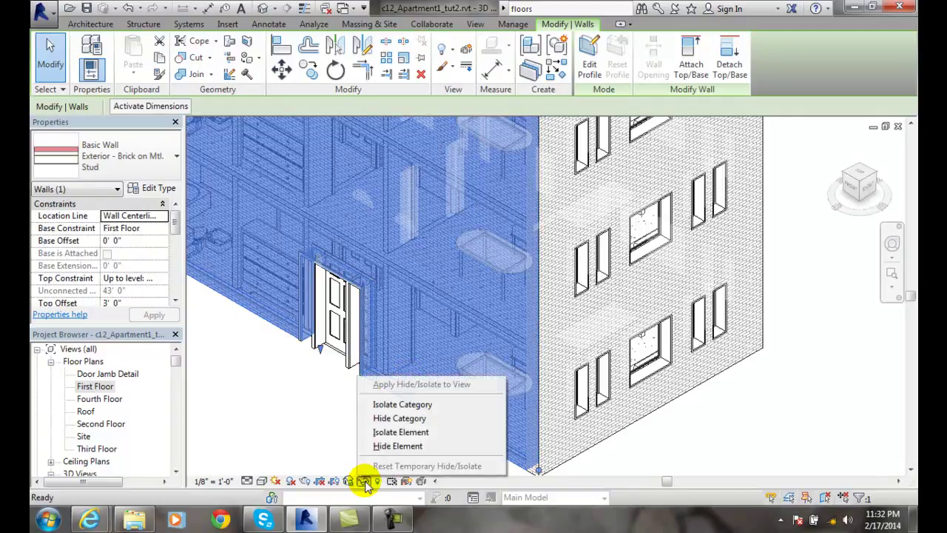
click(396, 448)
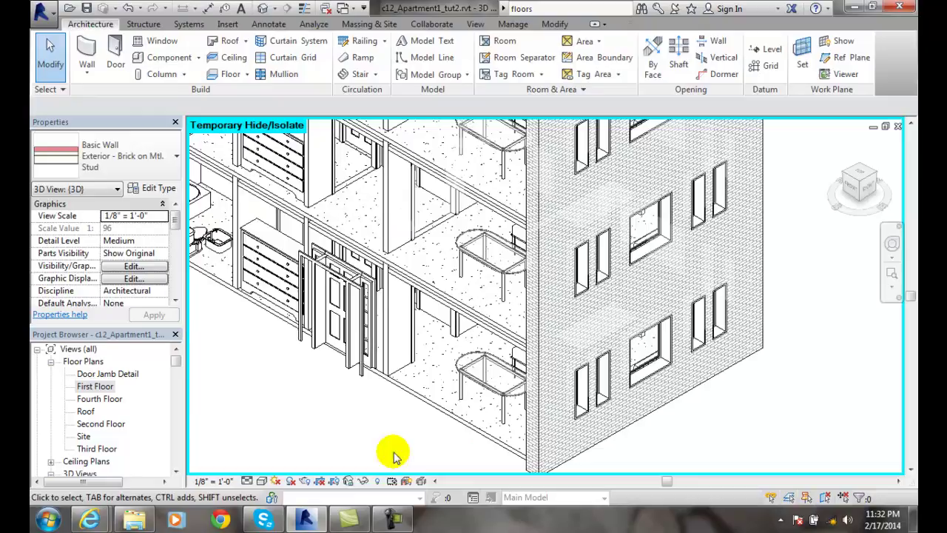
Select the first-floor slab in 3D and check its type and First Floor level.
click(442, 405)
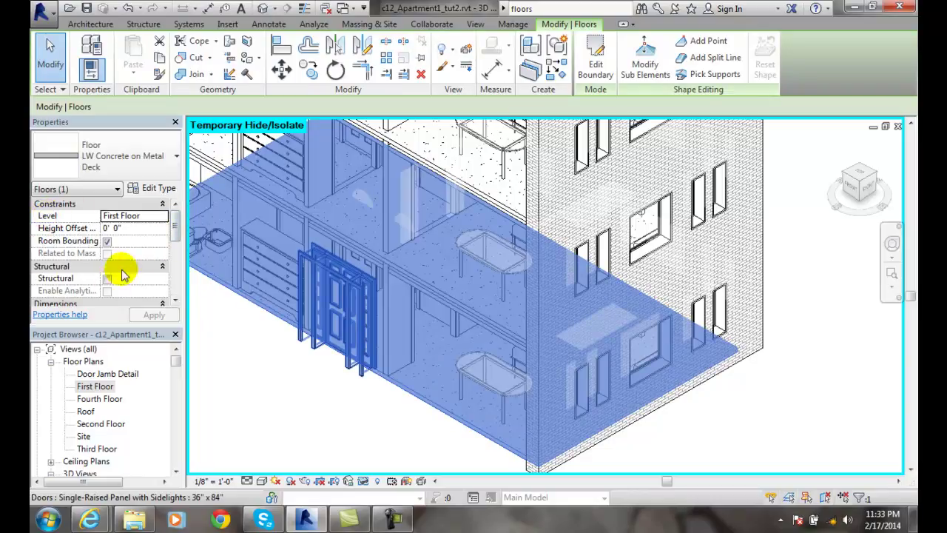
mouse_move(175, 226)
mouse_down()
mouse_move(176, 269)
mouse_move(175, 225)
mouse_up()
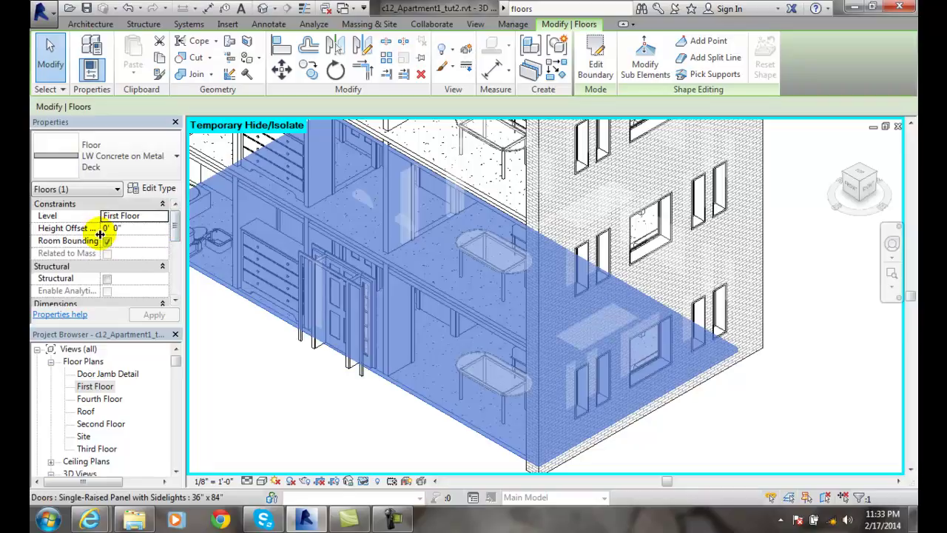